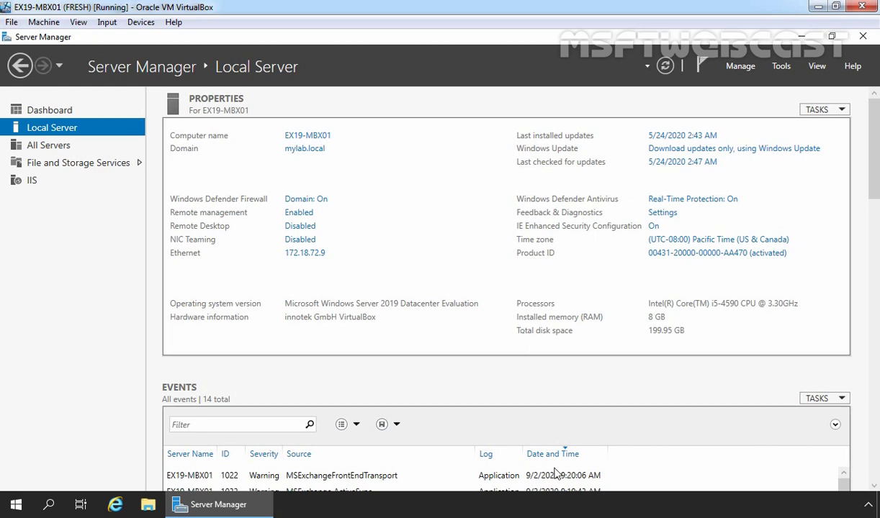
pyautogui.click(114, 506)
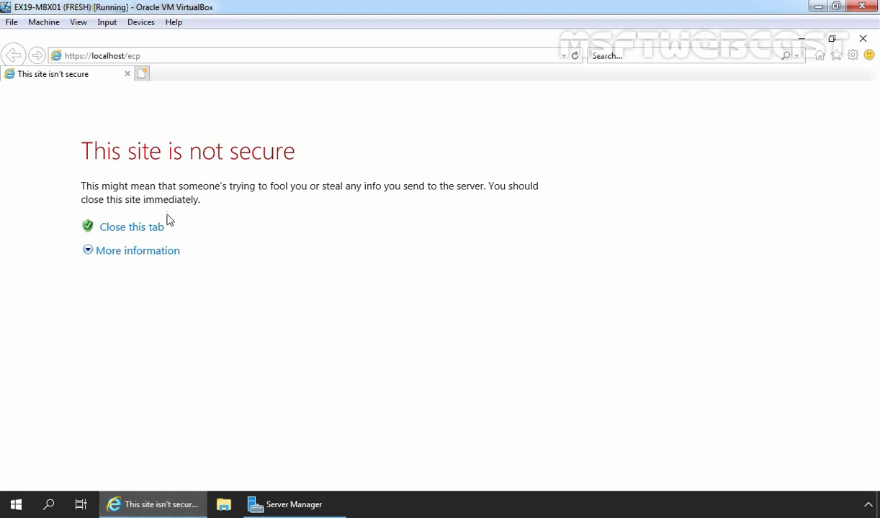
pyautogui.click(128, 252)
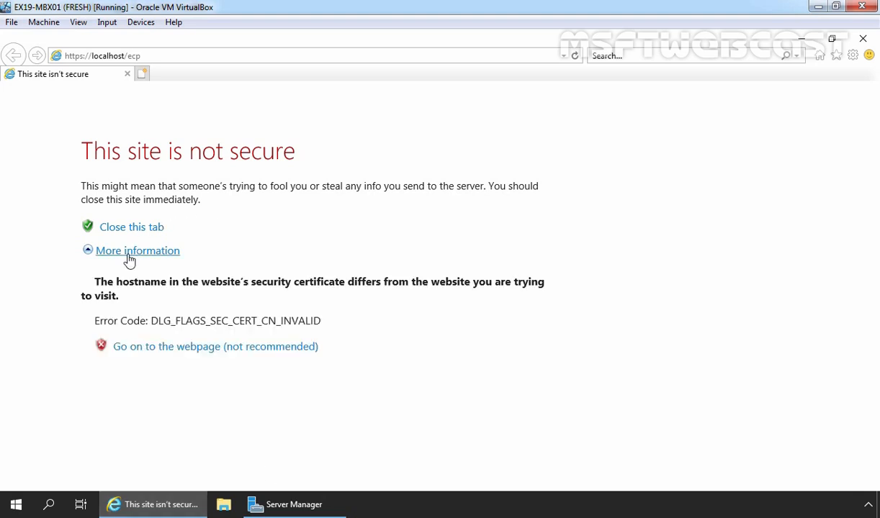
pyautogui.click(170, 348)
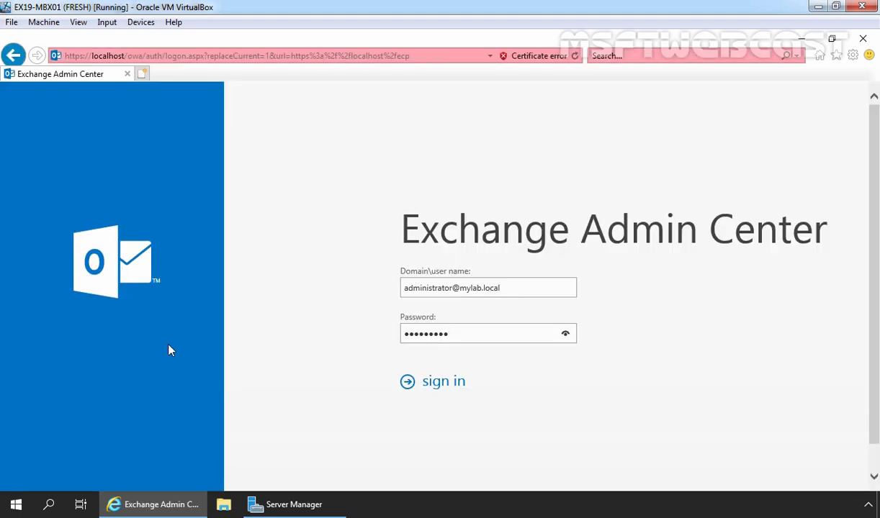
pyautogui.click(435, 385)
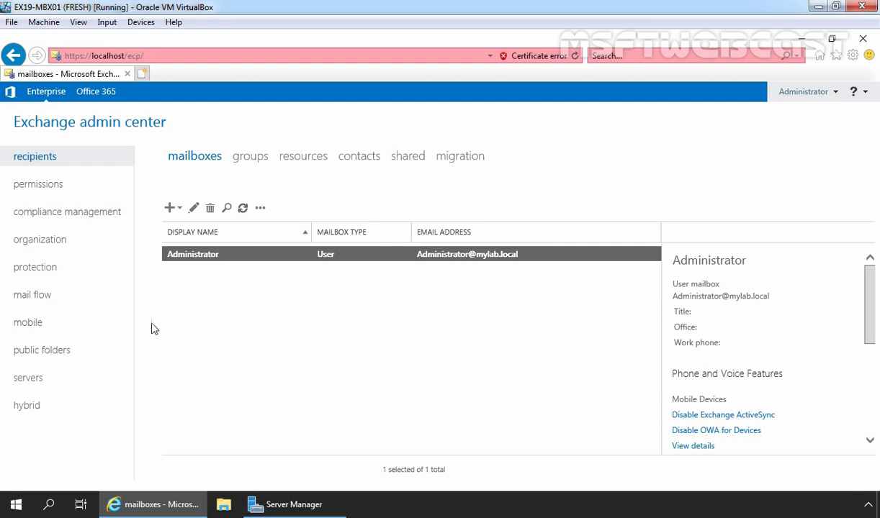
# Step: Add an authoritative accepted domain named MSFTWEBCAST for msftwebcast.com in the mail flow settings
pyautogui.click(35, 297)
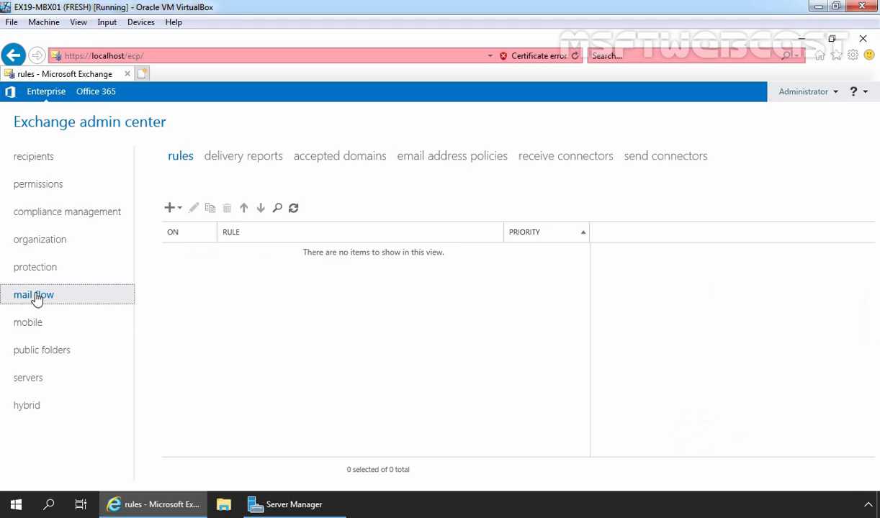
pyautogui.click(331, 163)
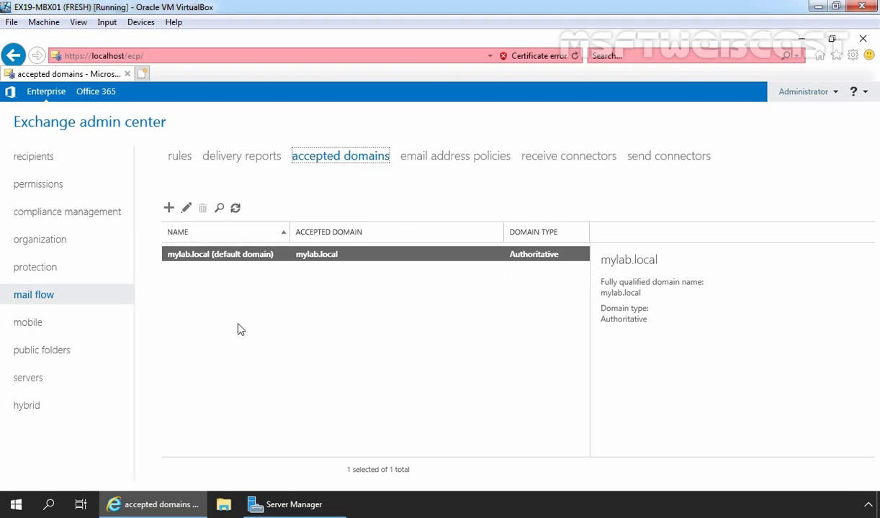
pyautogui.click(170, 209)
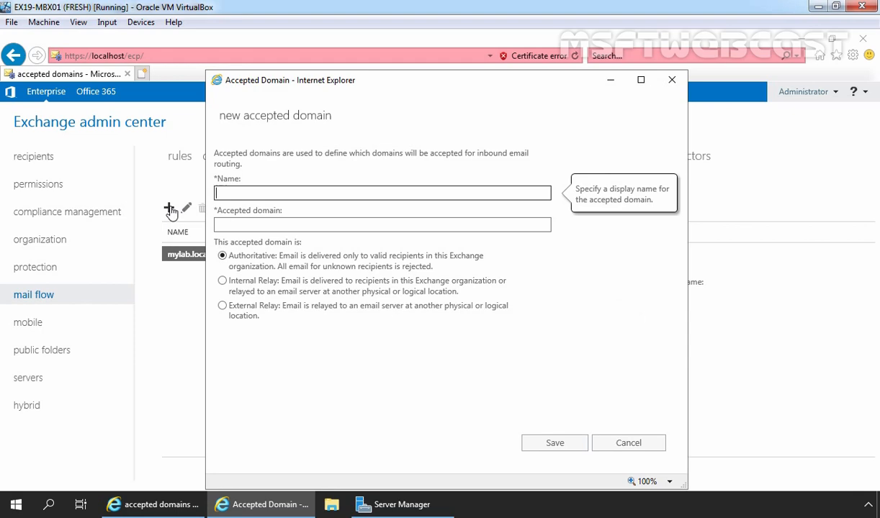
pyautogui.write('MSFTWEBCAST')
pyautogui.press('Tab')
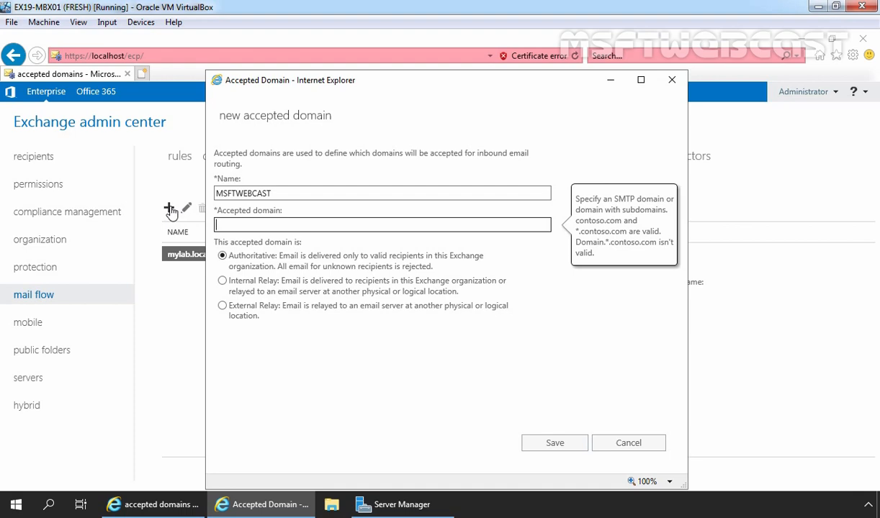
pyautogui.write('msftwebcast.com')
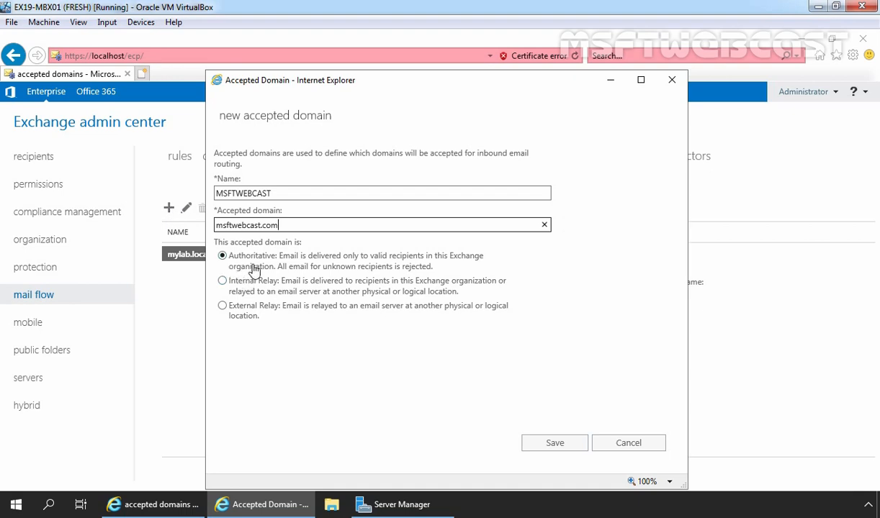
pyautogui.click(558, 444)
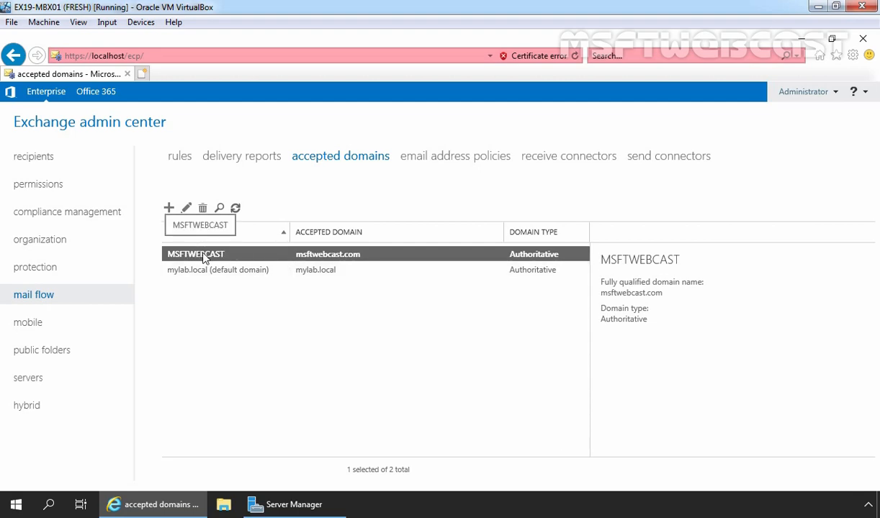
# Step: Make the MSFTWEBCAST accepted domain the default domain and widen the name column of the list
pyautogui.click(187, 209)
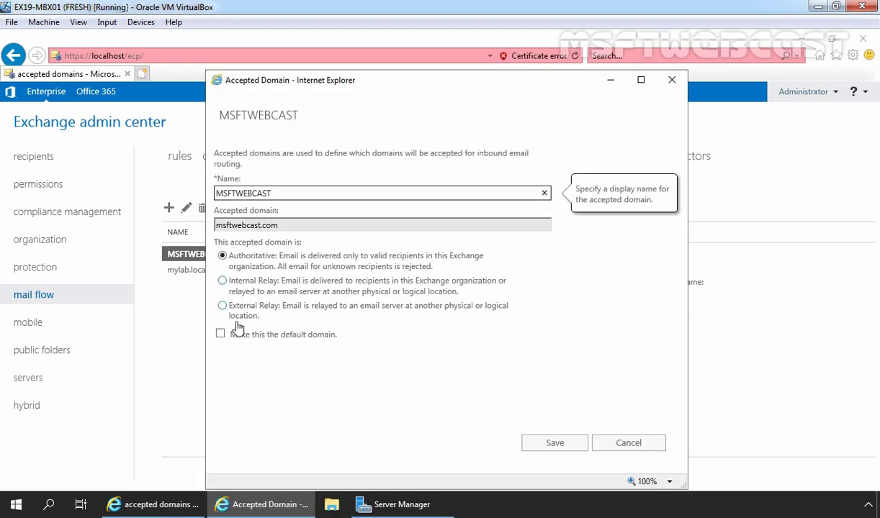
pyautogui.click(220, 335)
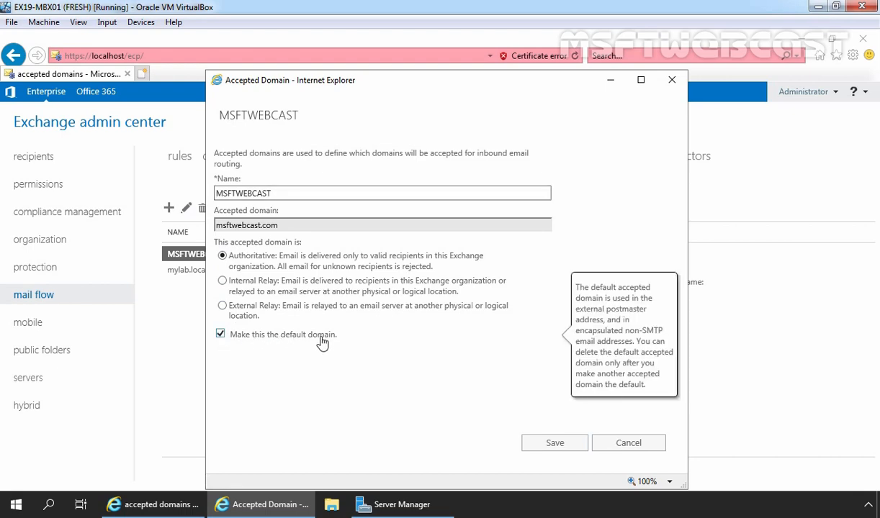
pyautogui.click(554, 444)
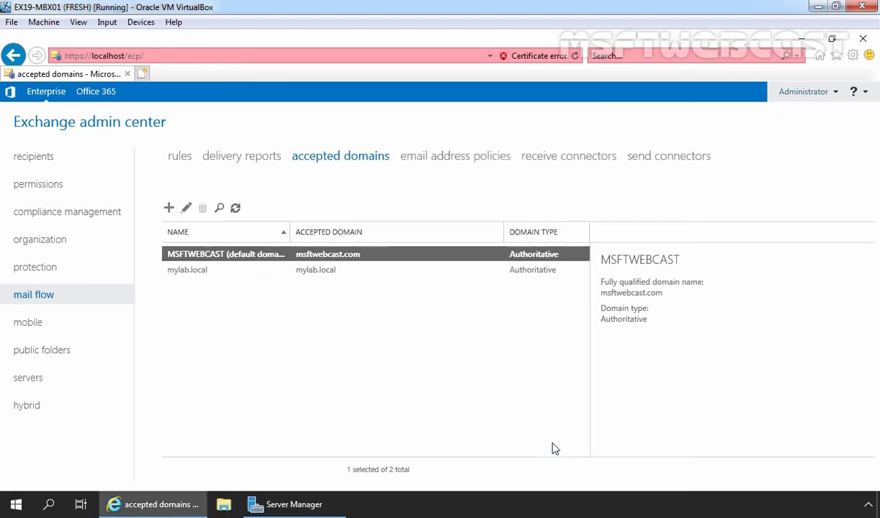
pyautogui.moveTo(289, 231); pyautogui.dragTo(328, 232)
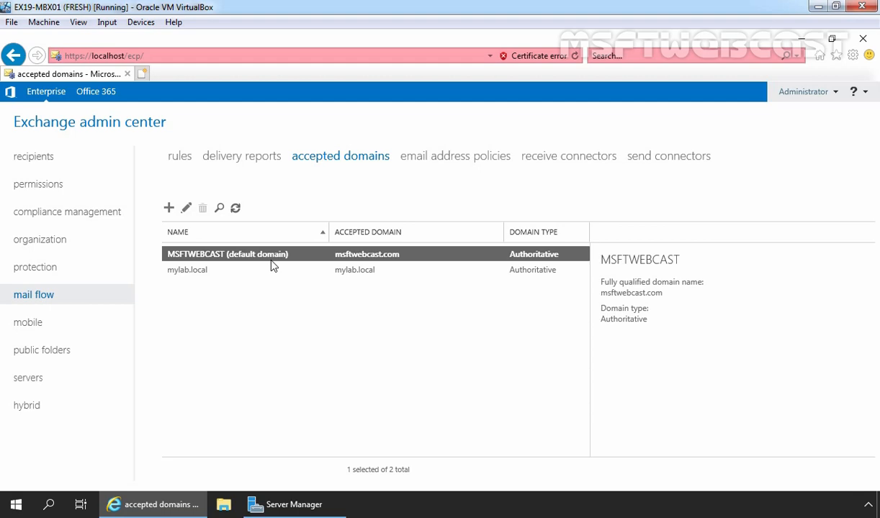
# Step: Check the Administrator mailbox's email address, and inspect the email address format of the Default Policy without changing it
pyautogui.click(45, 161)
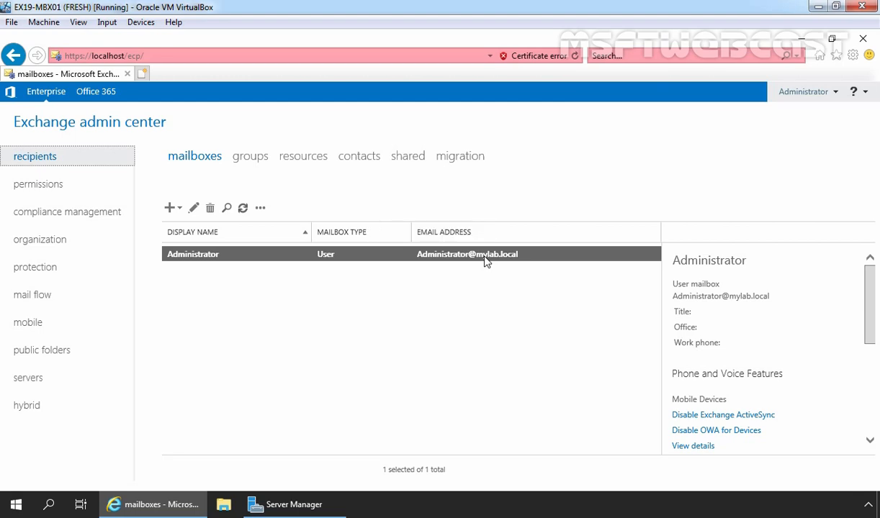
pyautogui.click(42, 302)
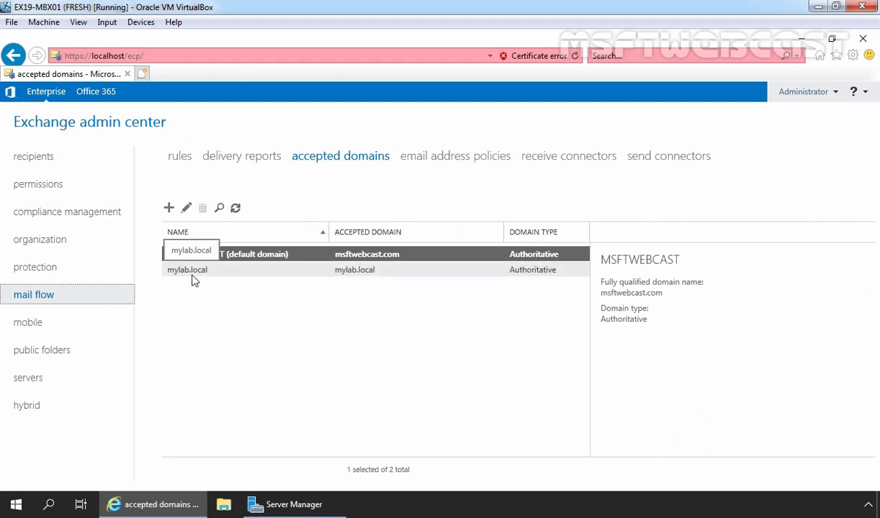
pyautogui.click(436, 159)
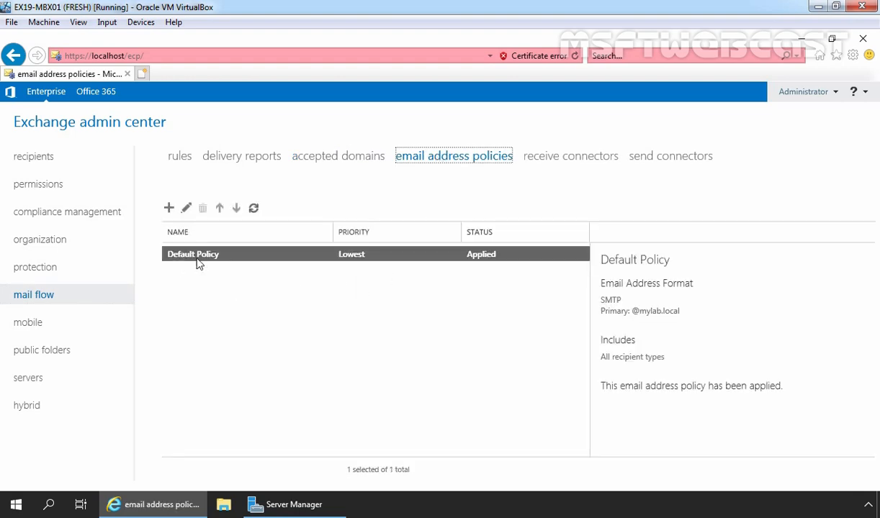
pyautogui.click(187, 210)
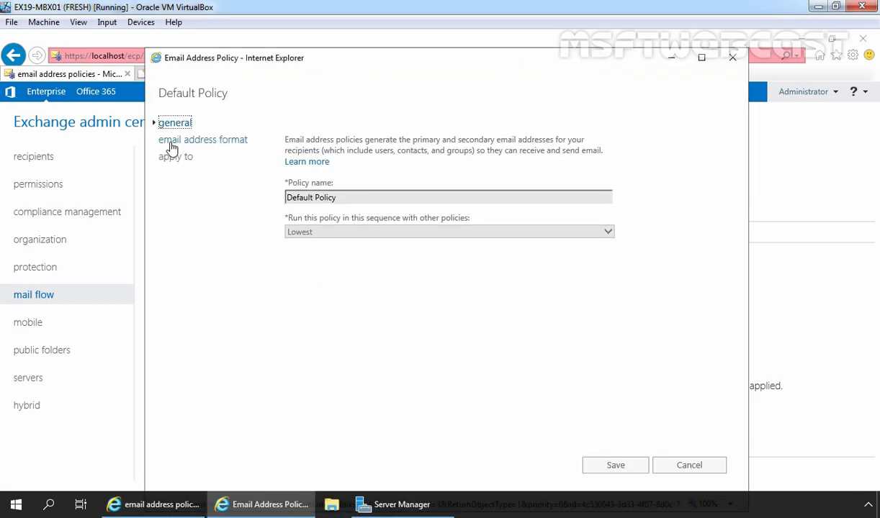
pyautogui.click(173, 144)
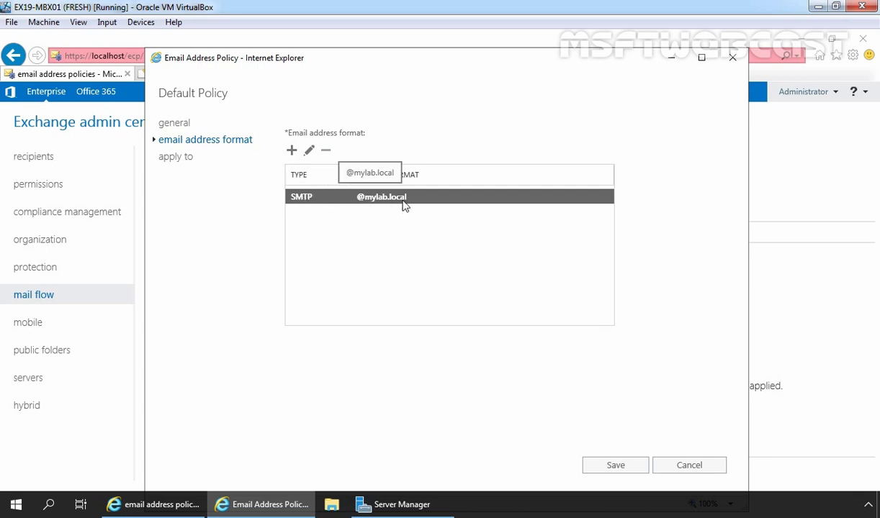
pyautogui.click(309, 152)
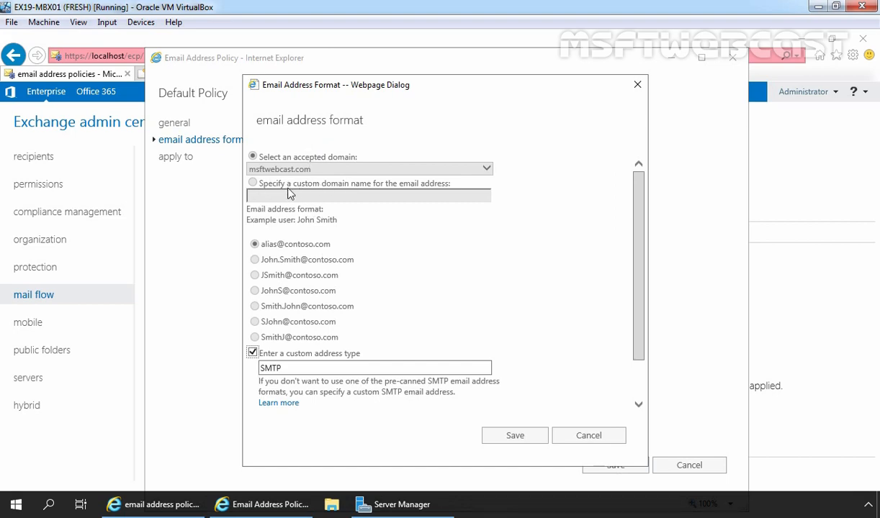
pyautogui.click(588, 436)
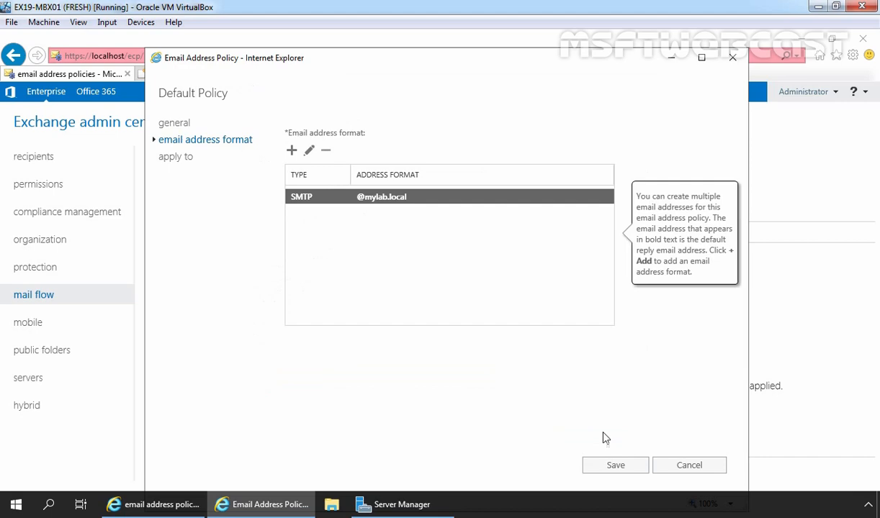
pyautogui.click(687, 465)
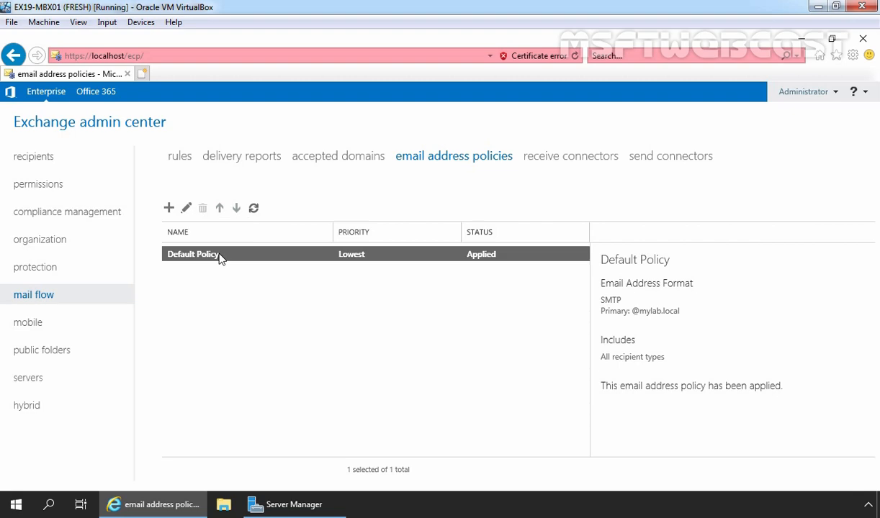
# Step: Create an email address policy named MSFTWEBCAST Email Address Policy with the alias format on msftwebcast.com, sequence 1, for all recipient types
pyautogui.click(170, 209)
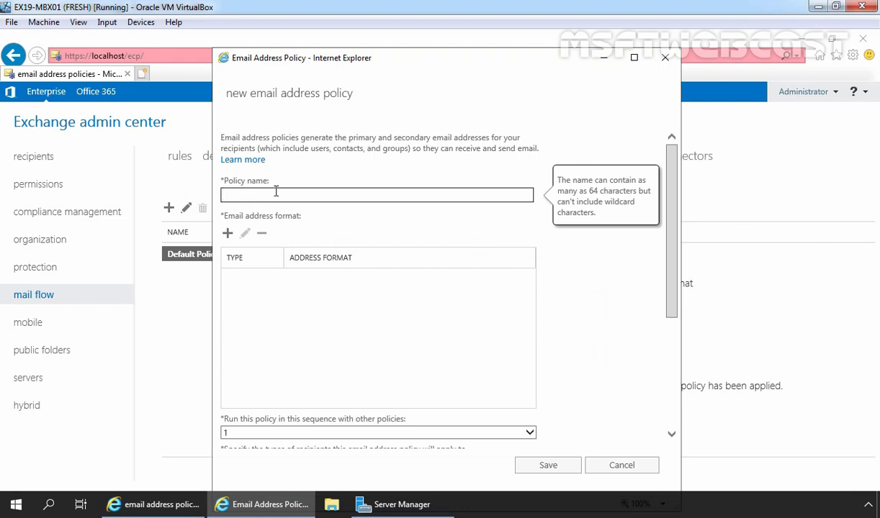
pyautogui.write('MSFTWEBCAST Email Address Policy')
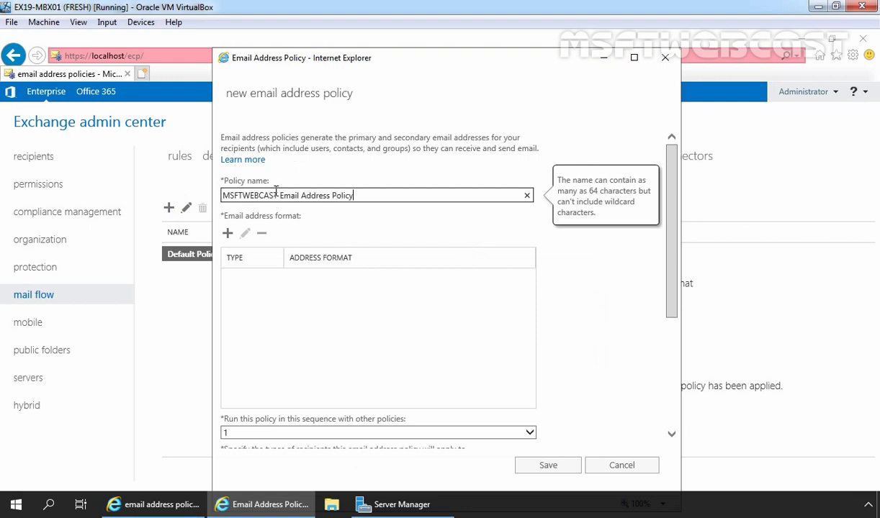
pyautogui.click(228, 232)
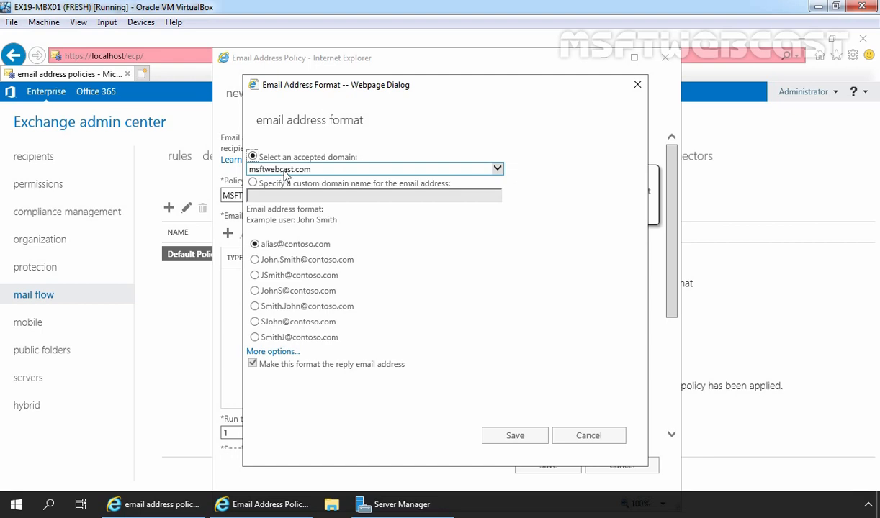
pyautogui.click(498, 170)
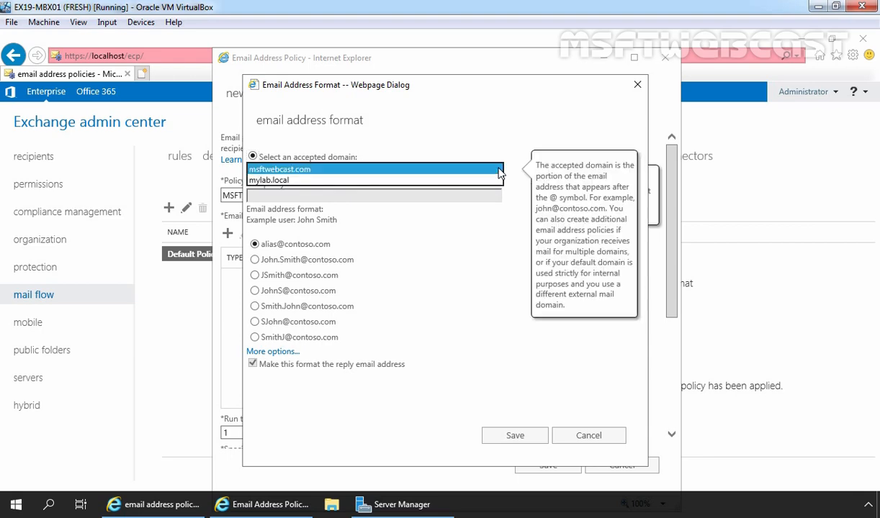
pyautogui.click(500, 172)
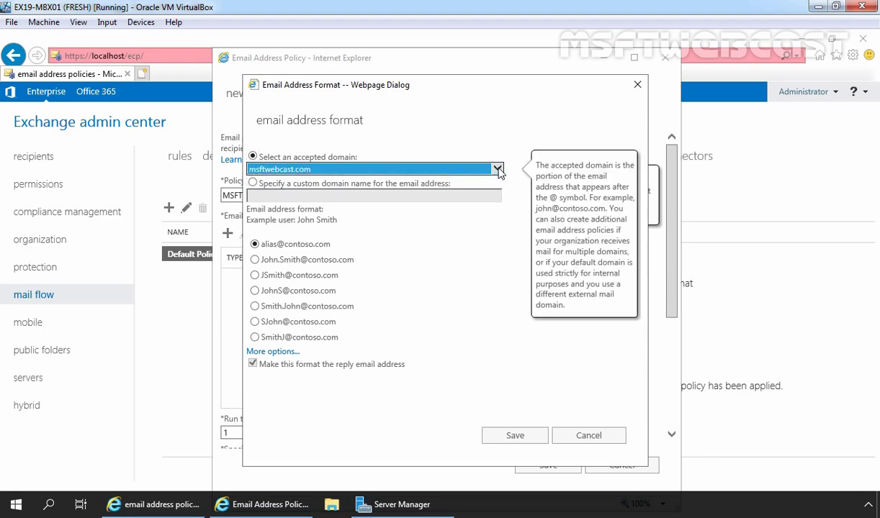
pyautogui.click(515, 439)
pyautogui.scroll(-3, 517, 424)
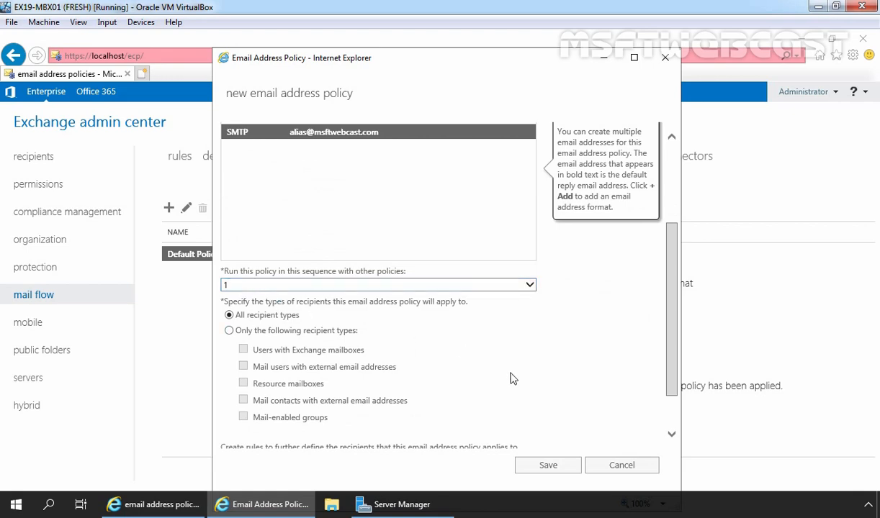
pyautogui.scroll(-1, 303, 309)
pyautogui.click(548, 465)
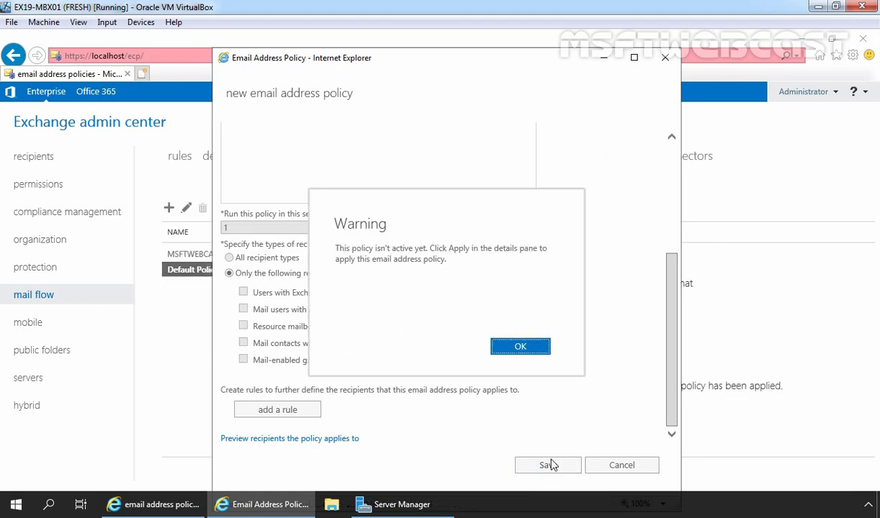
pyautogui.click(521, 348)
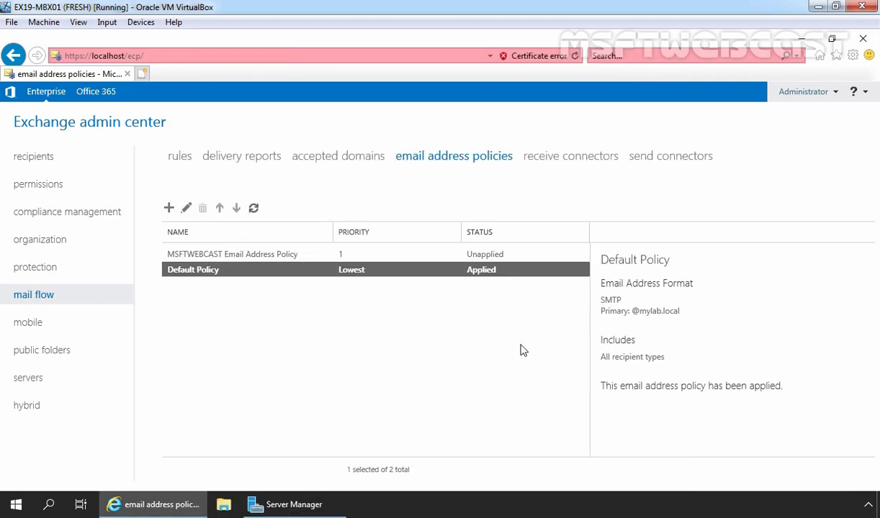
# Step: Apply the MSFTWEBCAST Email Address Policy to its recipients and close the completion dialog
pyautogui.click(206, 253)
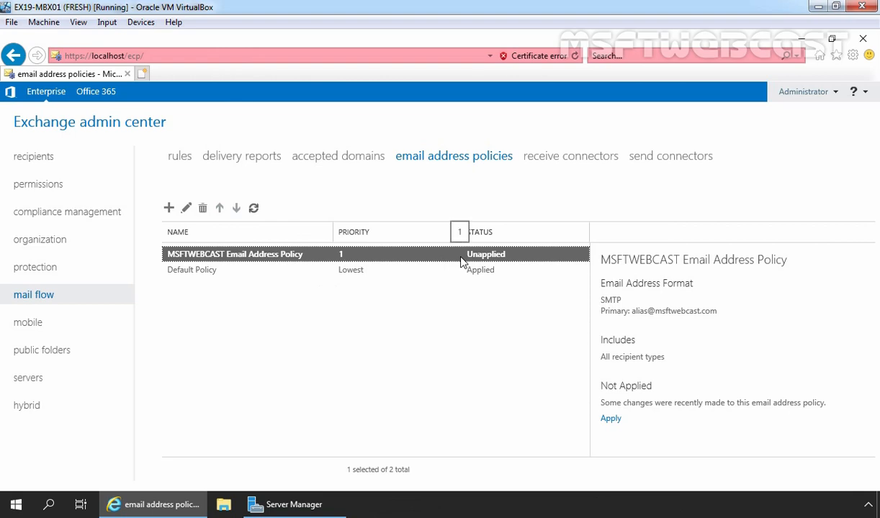
pyautogui.click(609, 419)
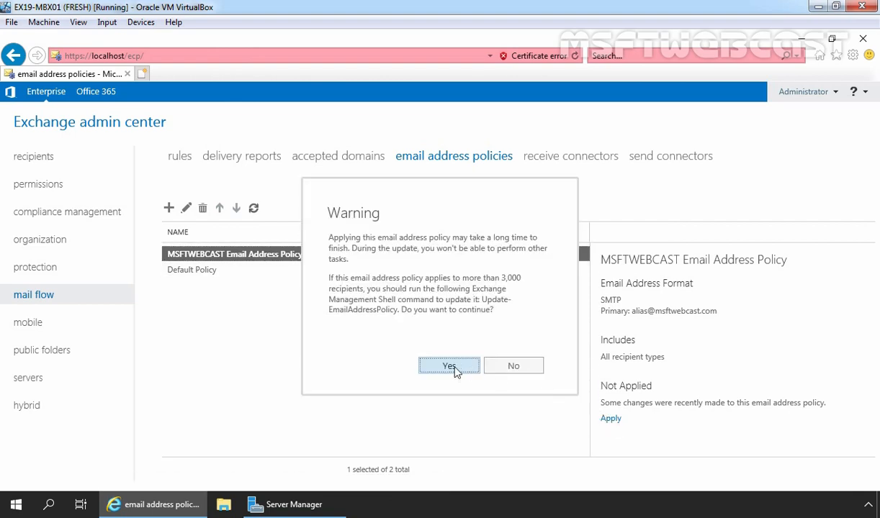
pyautogui.click(444, 367)
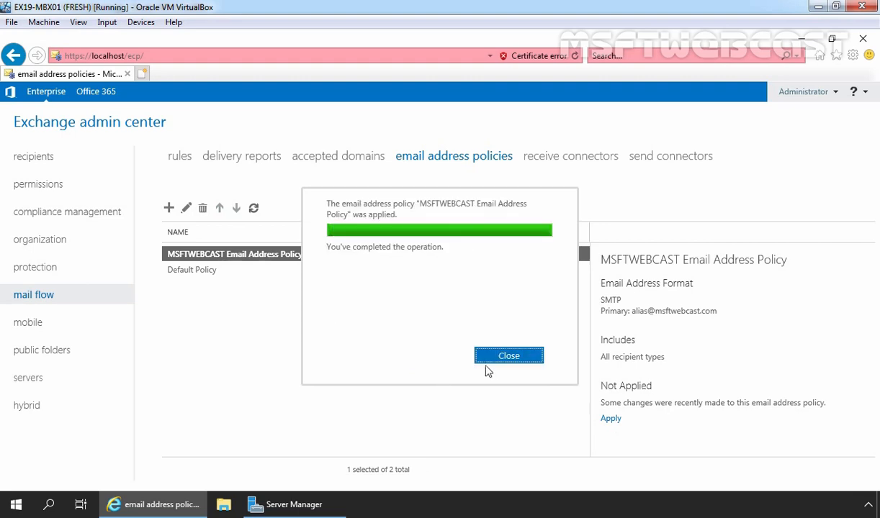
pyautogui.click(503, 360)
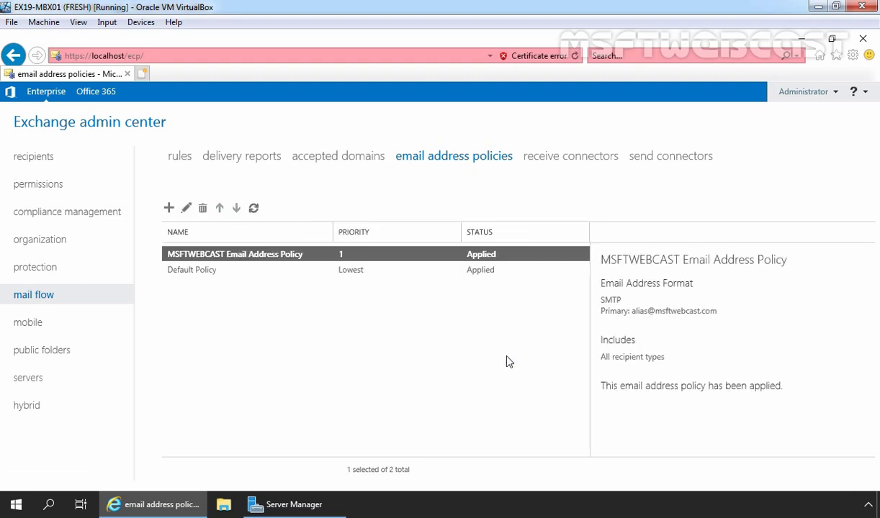
# Step: Refresh the recipients' mailbox list to check the Administrator mailbox's email address
pyautogui.click(27, 158)
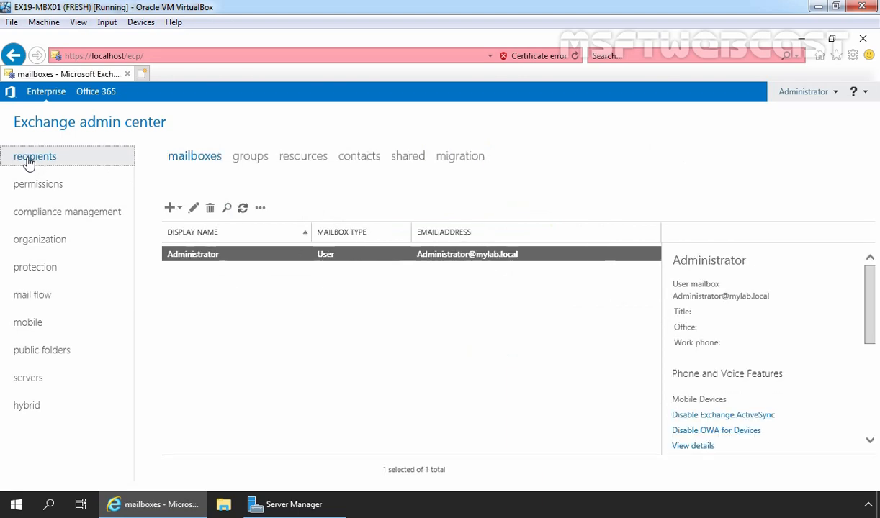
pyautogui.click(244, 208)
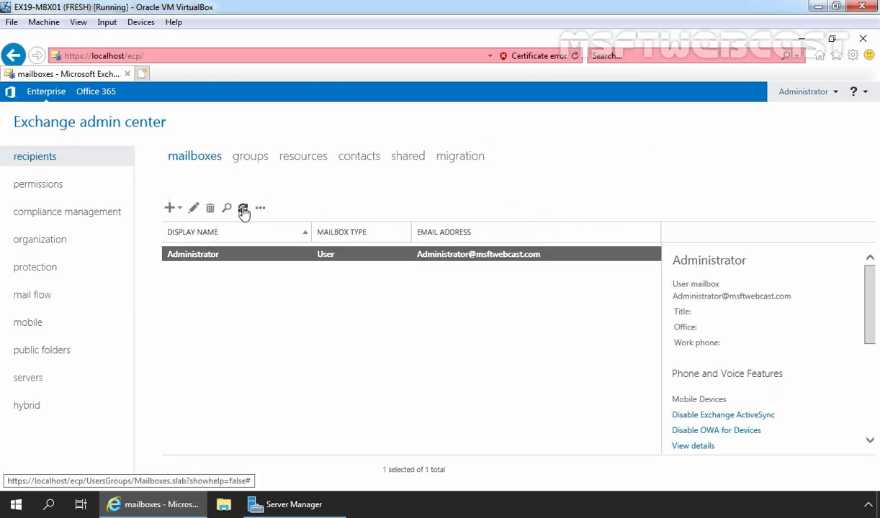